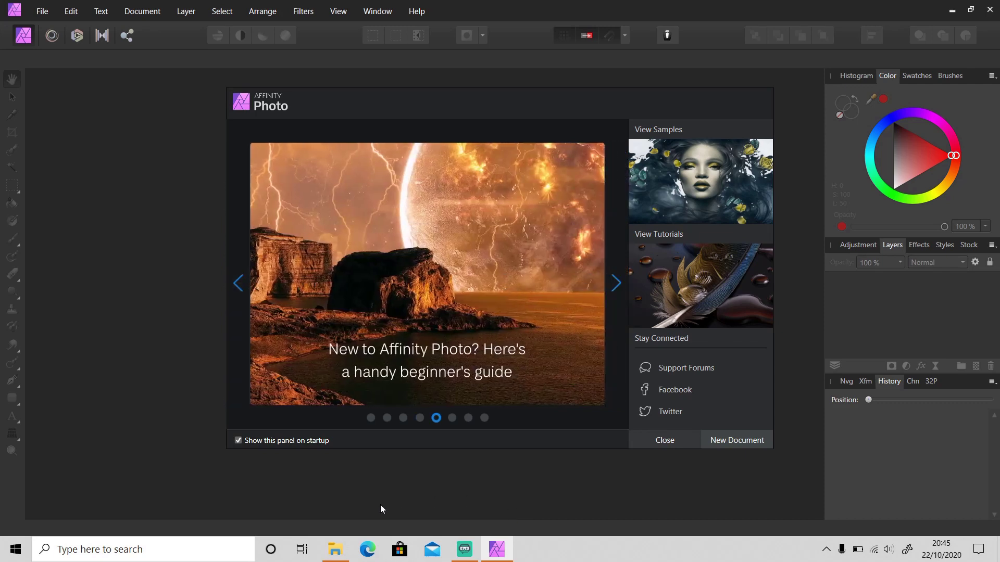
Open DSC_0005.NEF from the 2020-10-15 folder in Affinity Photo's Develop persona.
mouse_move(330, 556)
left_click(366, 498)
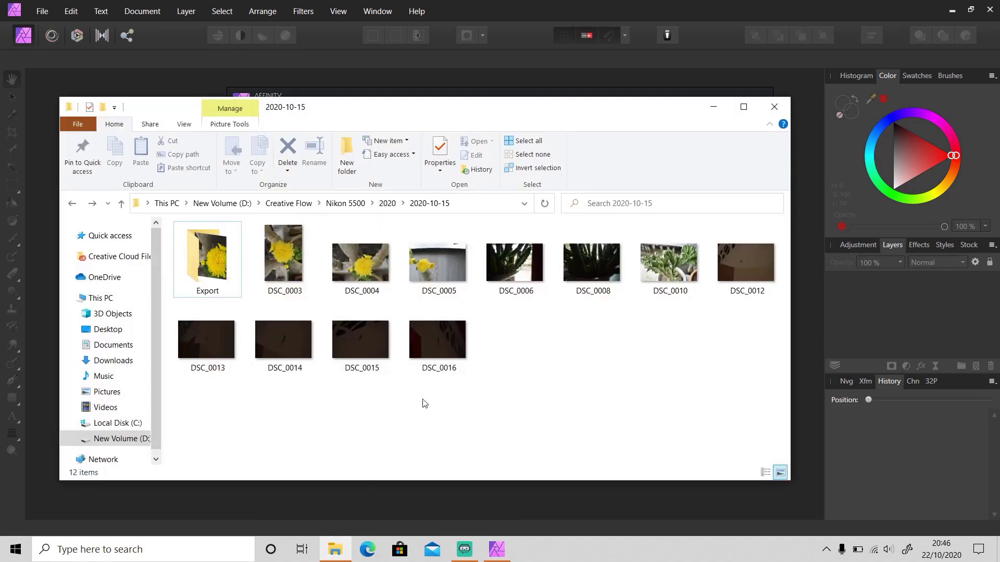
left_click(435, 276)
left_click_drag(763, 381, 927, 456)
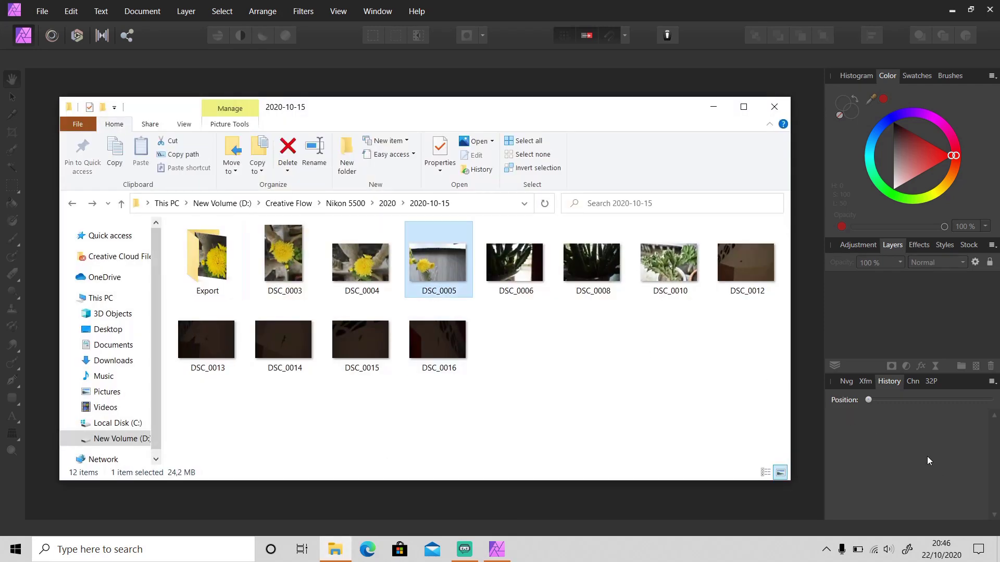
left_click(711, 14)
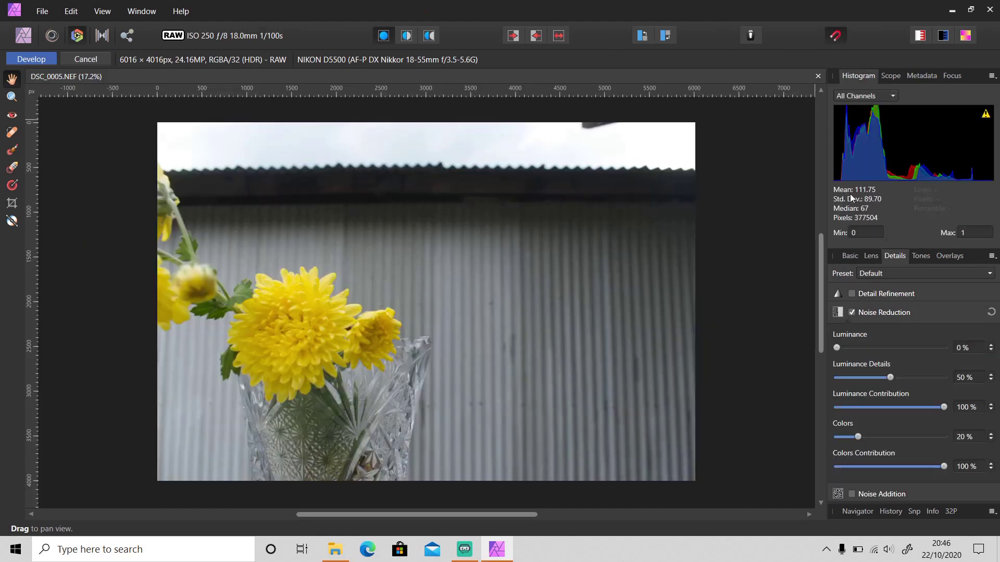
Crop the RAW to 4258 × 3766 px around the flowers, vase and roofline, then develop it.
left_click(855, 258)
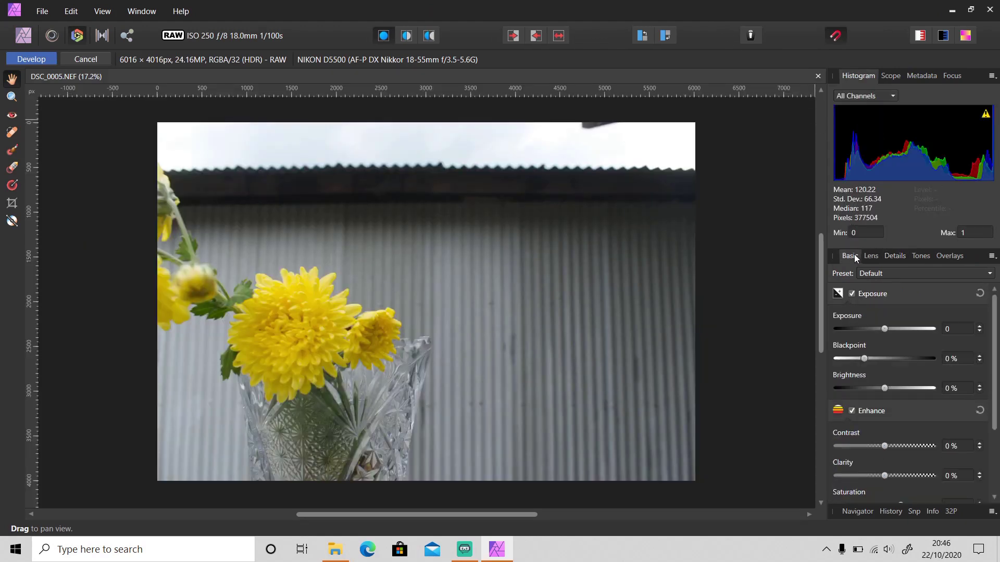
left_click(11, 204)
left_click_drag(696, 123, 538, 155)
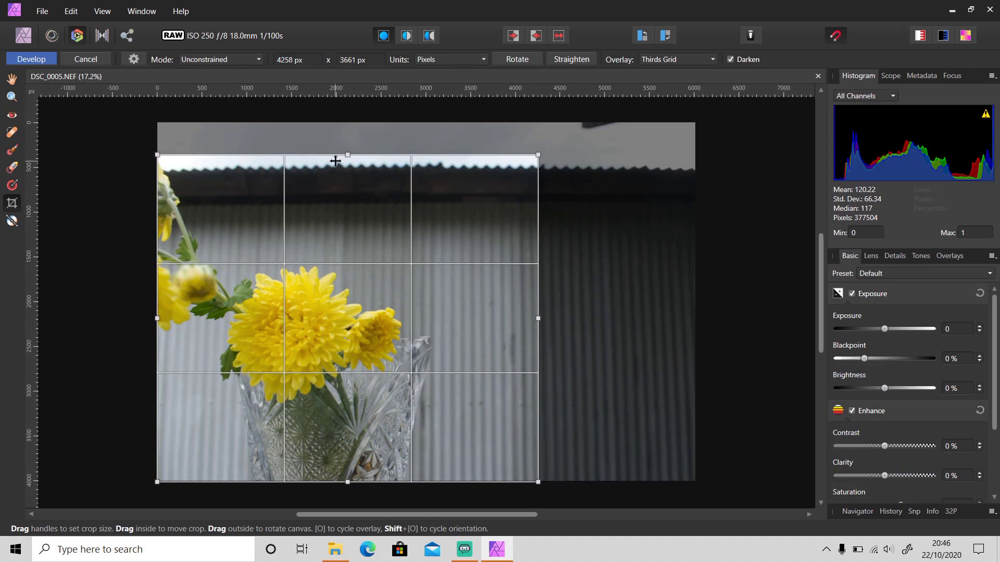
left_click_drag(348, 155, 347, 148)
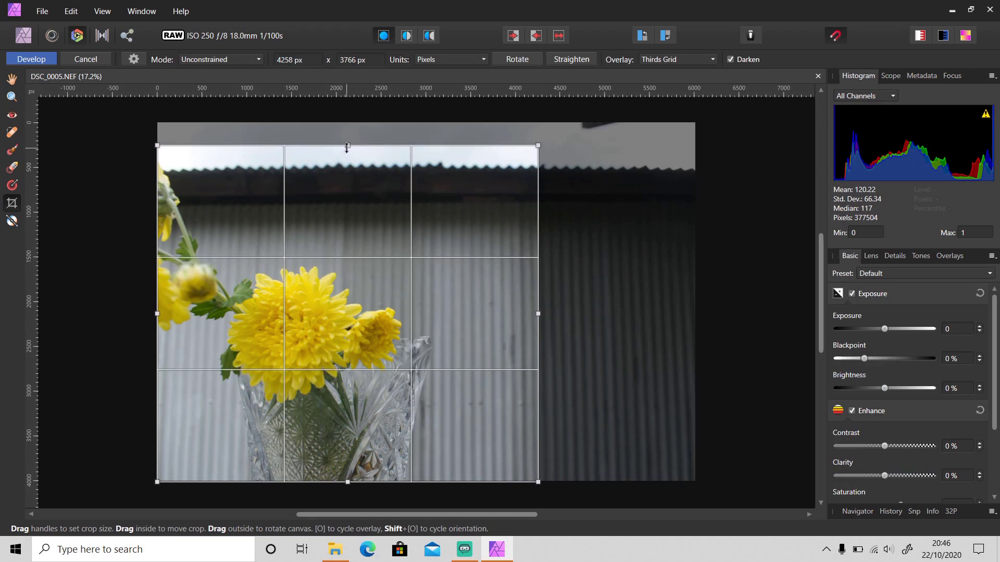
left_click(37, 61)
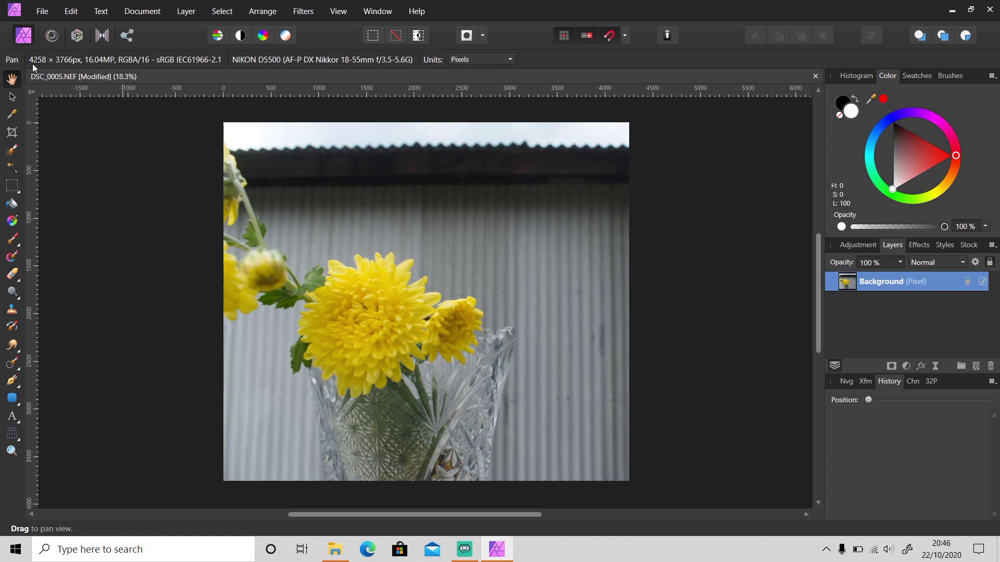
Duplicate the Background layer and apply a High Pass filter at 8.2 px radius to the copy.
key("ctrl+j")
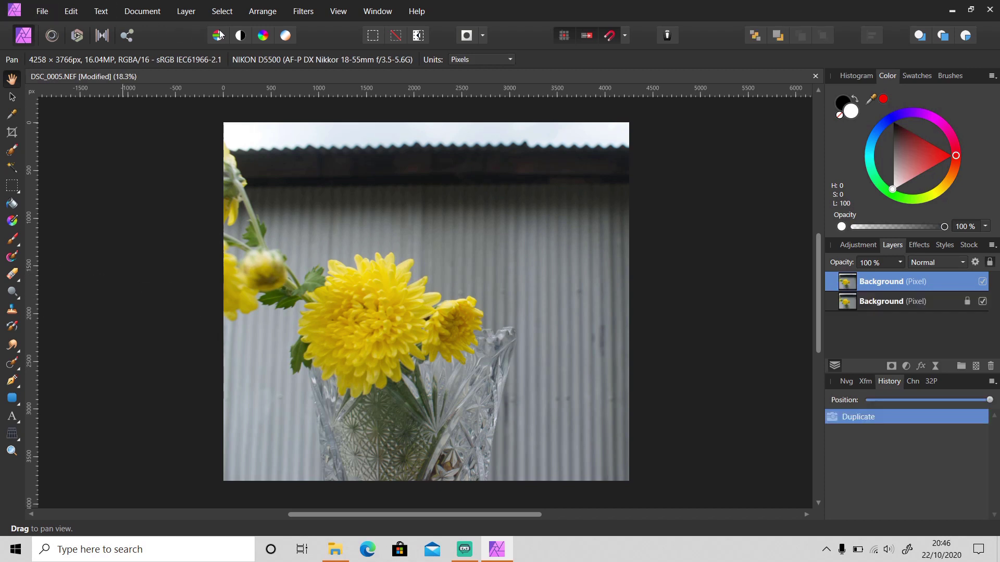
left_click(304, 17)
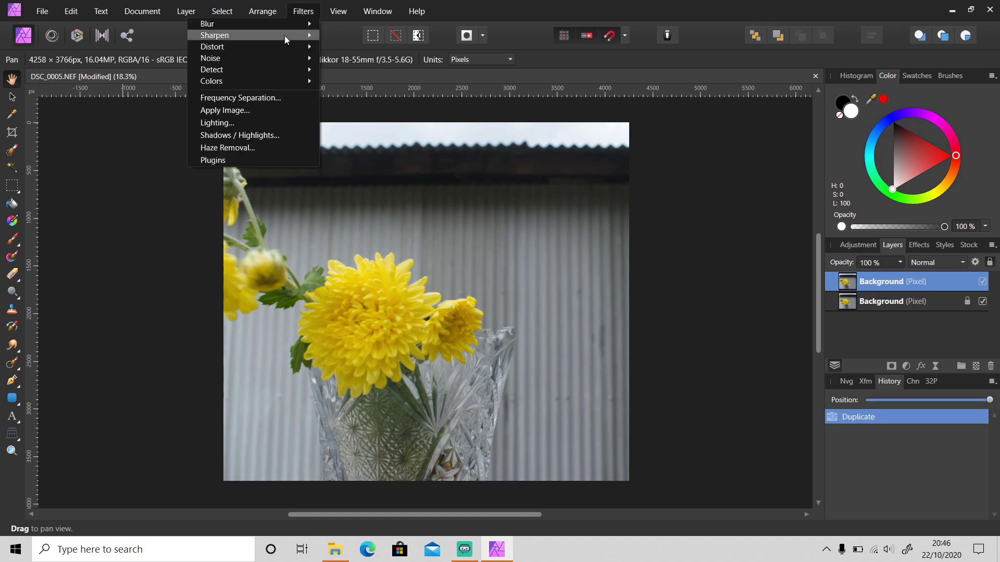
mouse_move(245, 38)
left_click(136, 58)
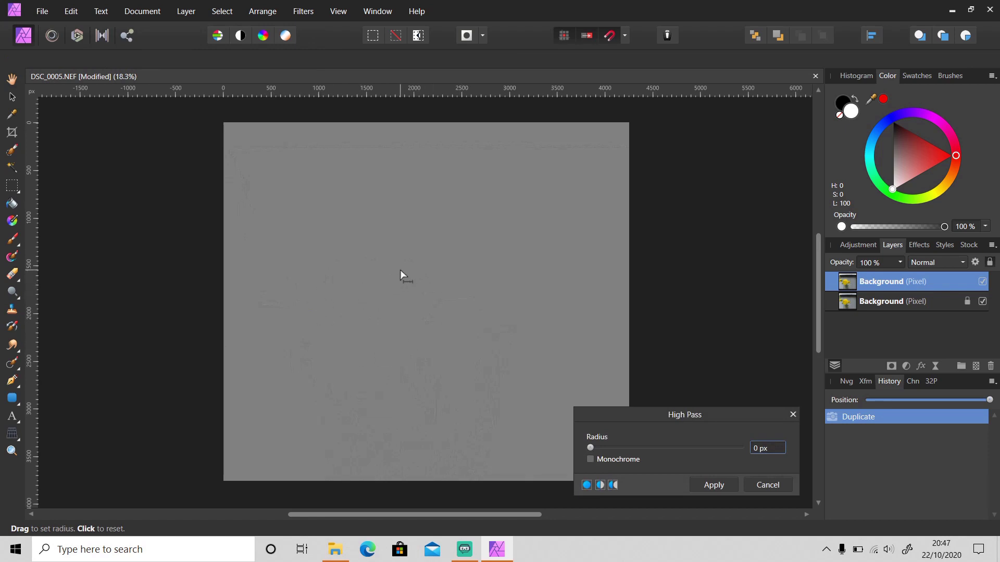
left_click(591, 448)
left_click_drag(592, 447, 646, 458)
left_click(719, 484)
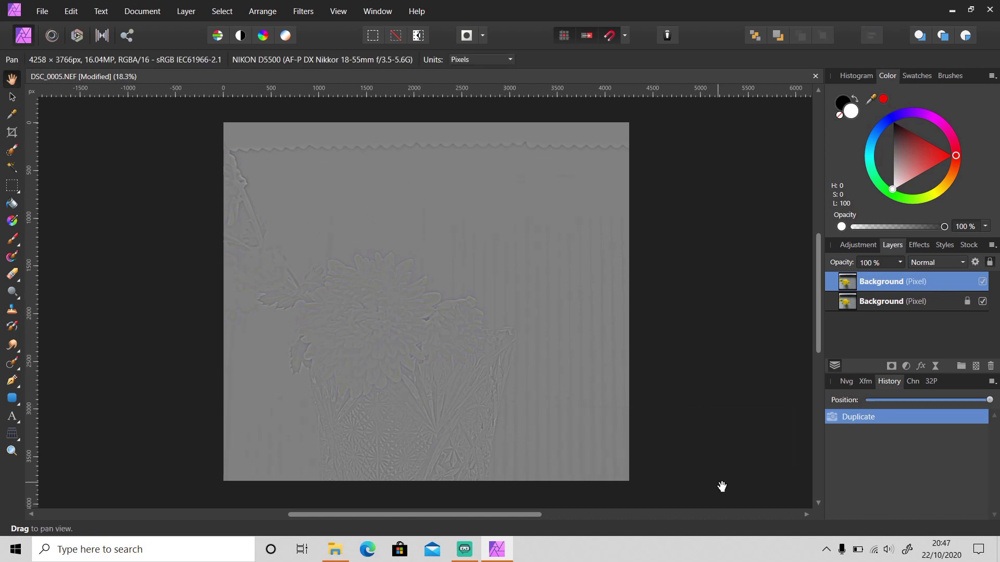
Set the High Pass copy's blend mode to Linear Light and zoom in on the petals.
left_click(941, 262)
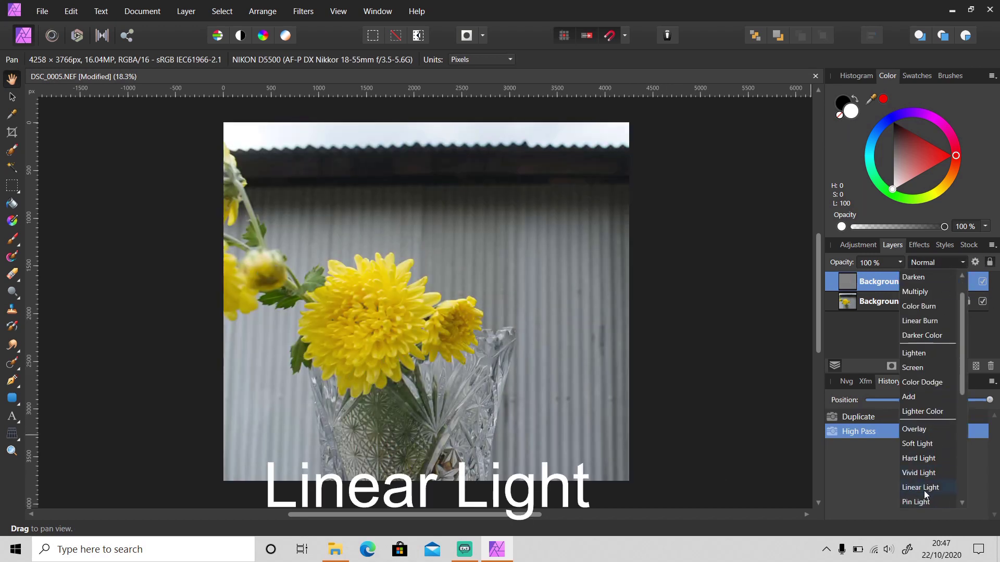
left_click(920, 488)
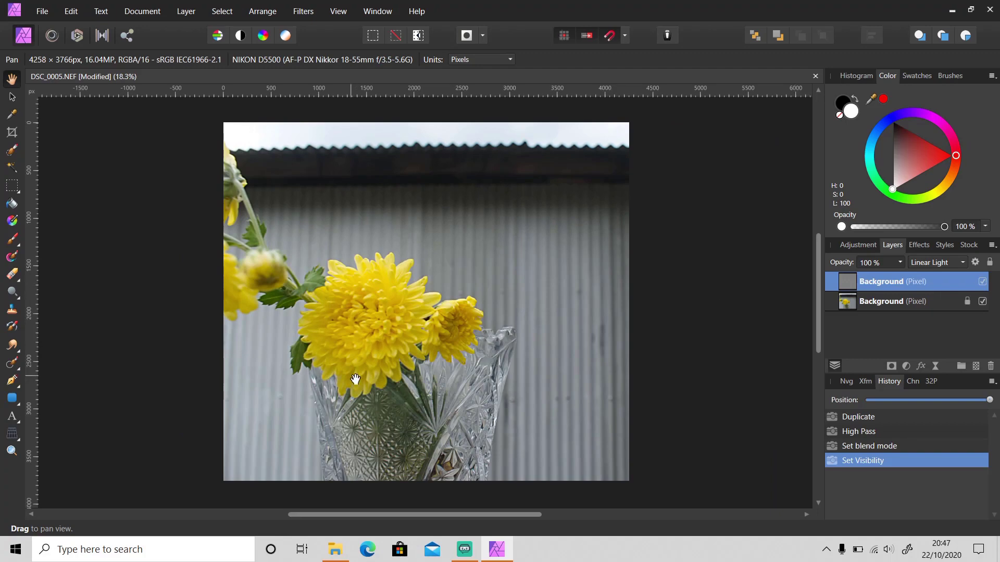
scroll(364, 318, "up", 10)
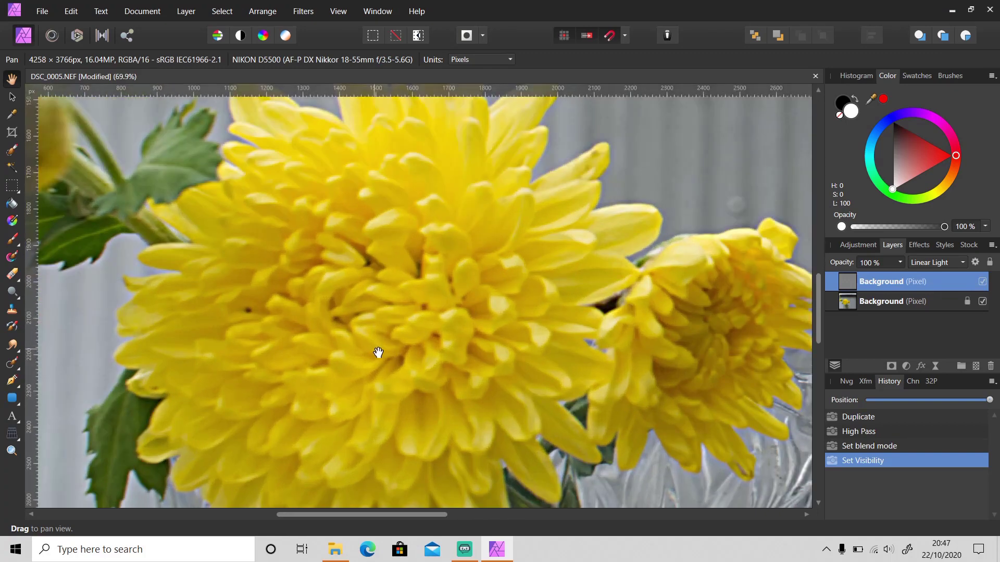
scroll(386, 359, "up", 3)
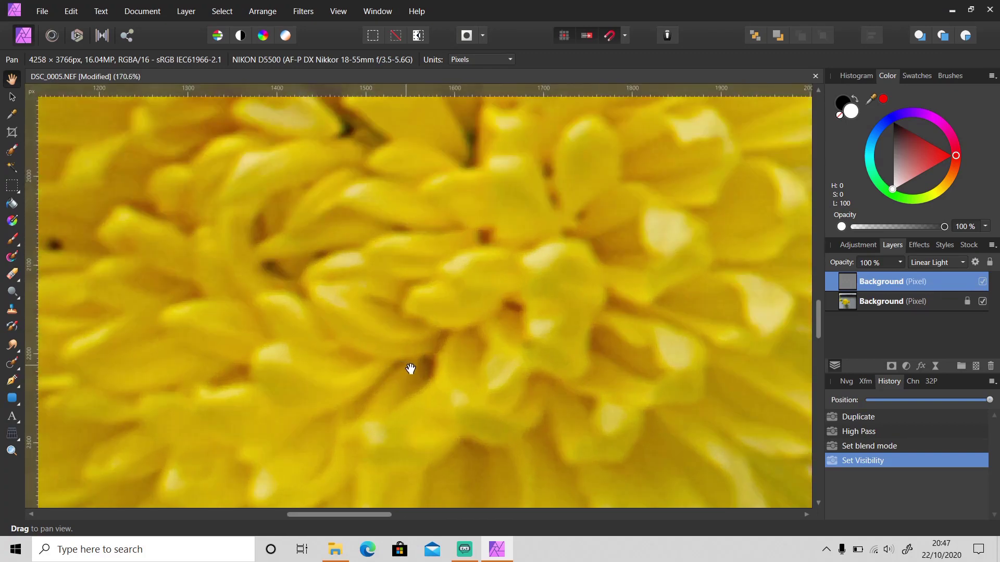
scroll(413, 351, "down", 8)
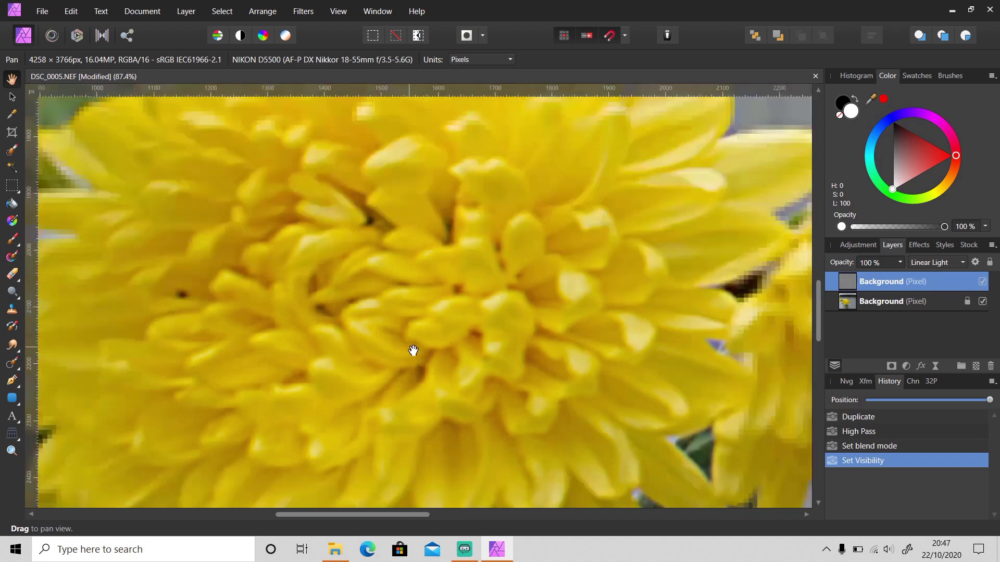
scroll(413, 352, "down", 1)
scroll(413, 353, "up", 10)
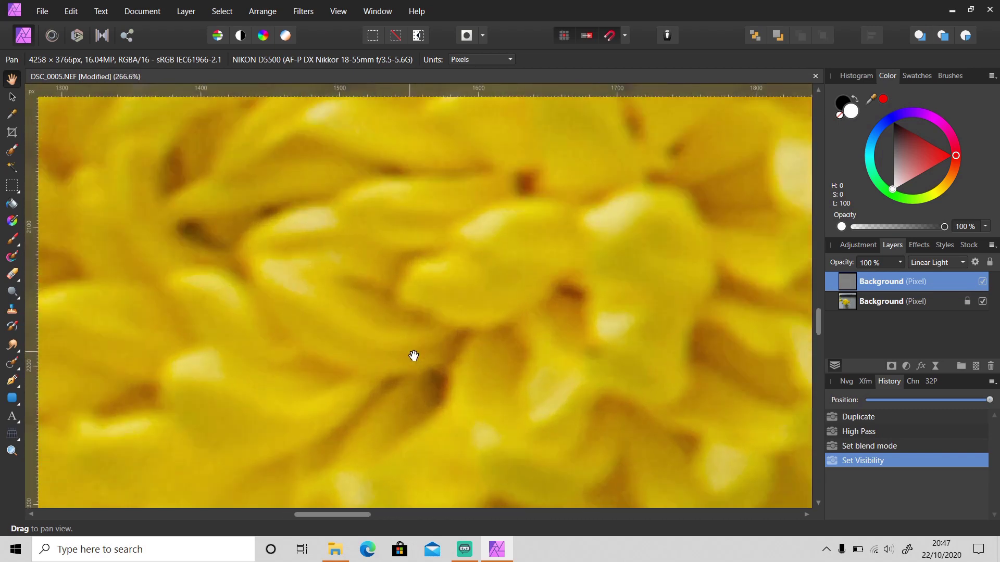
Apply Denoise with Luminance at 12 % and Colors at 20 %.
left_click(308, 16)
mouse_move(282, 77)
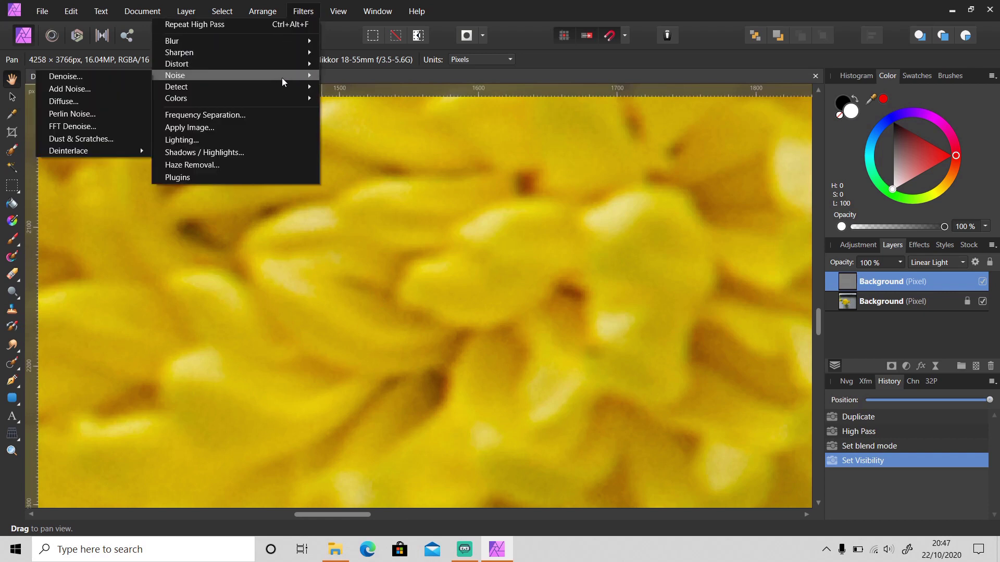
left_click(101, 81)
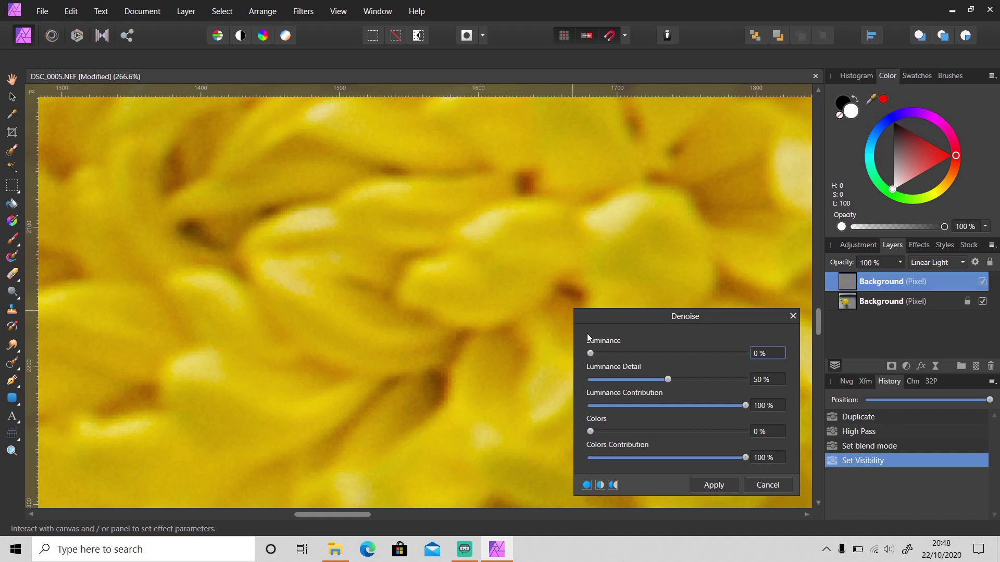
left_click_drag(592, 354, 731, 360)
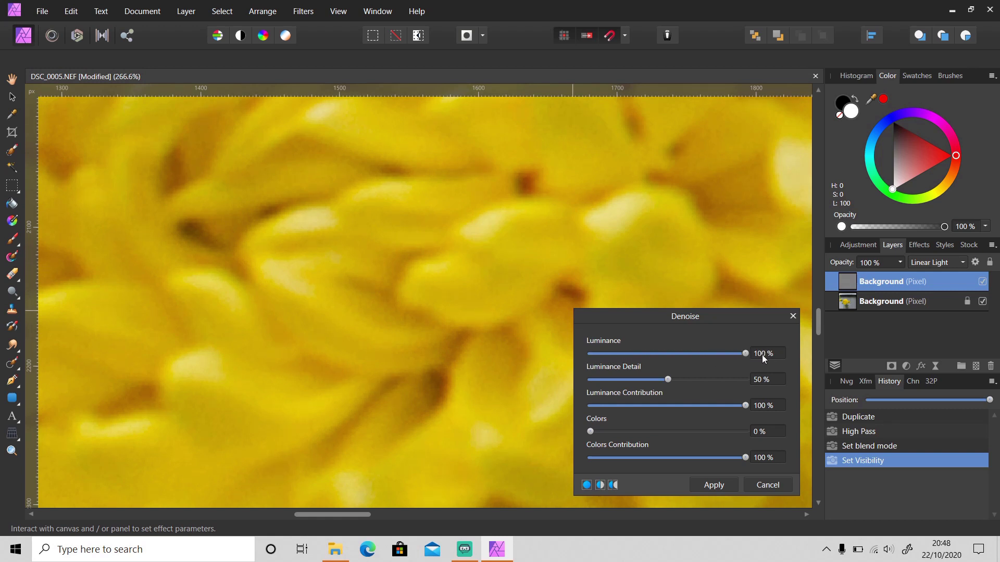
scroll(483, 359, "down", 1)
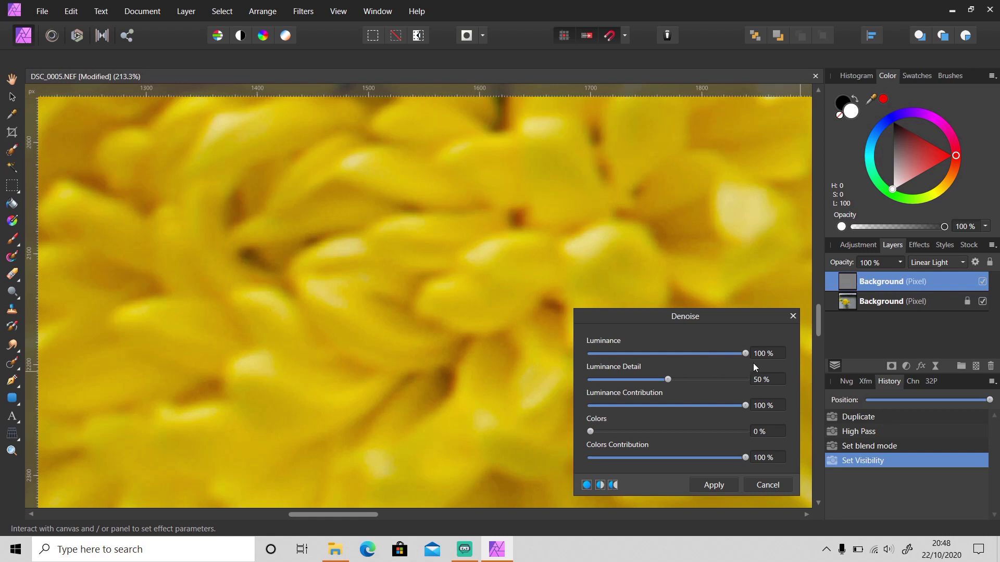
left_click_drag(745, 354, 480, 352)
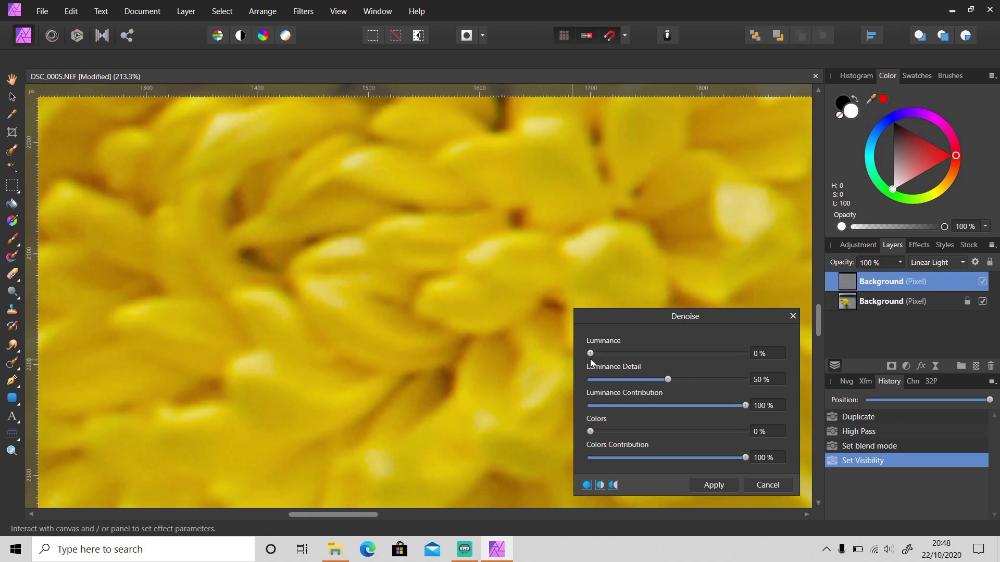
left_click_drag(592, 354, 624, 356)
left_click_drag(598, 430, 622, 432)
left_click(719, 486)
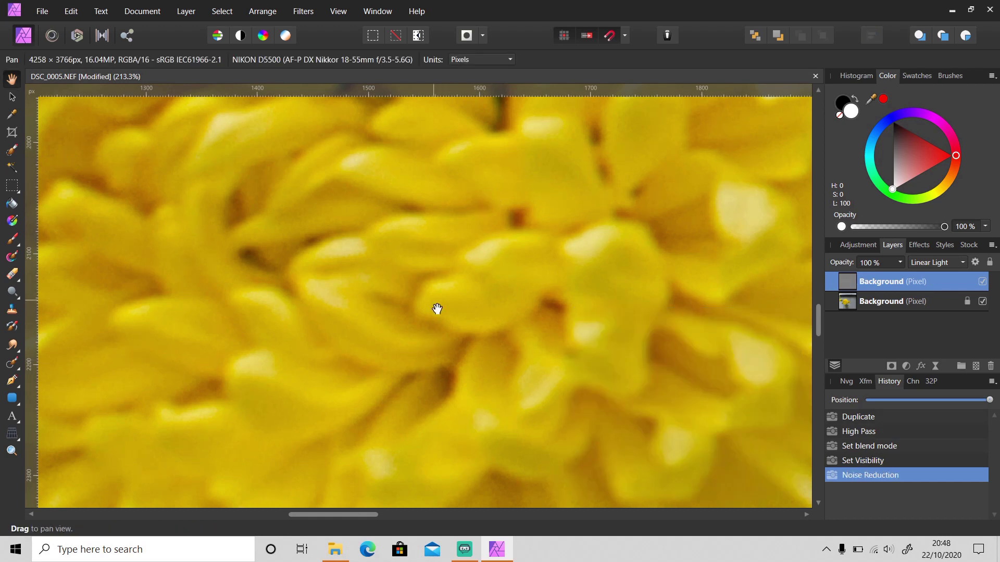
scroll(435, 308, "down", 10)
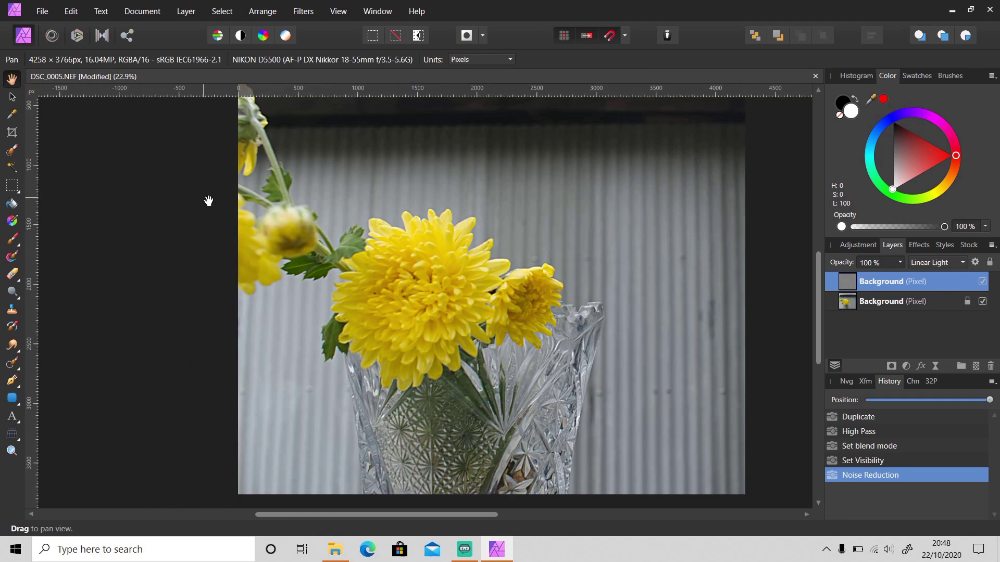
scroll(270, 199, "up", 1)
scroll(270, 199, "up", 2)
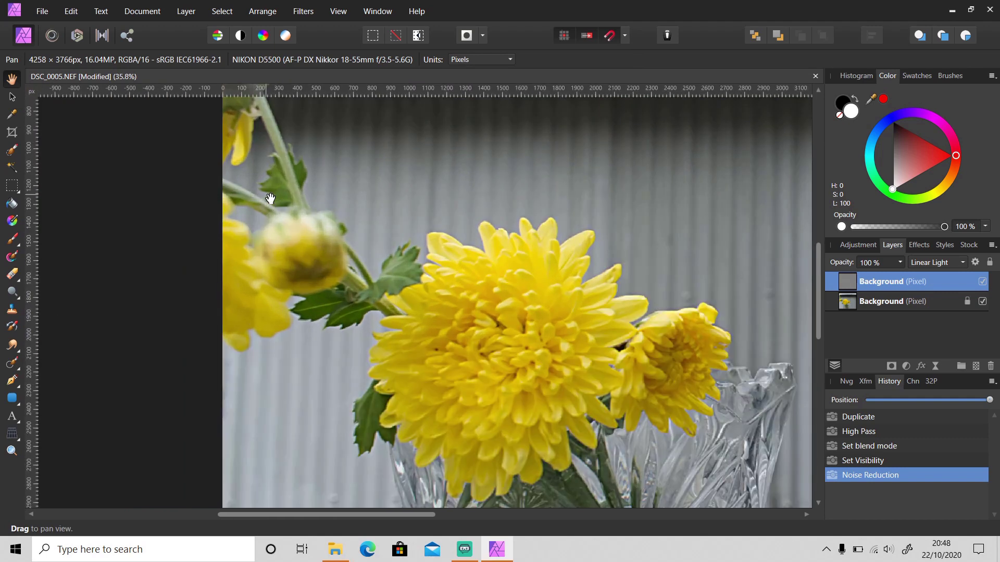
scroll(270, 200, "up", 1)
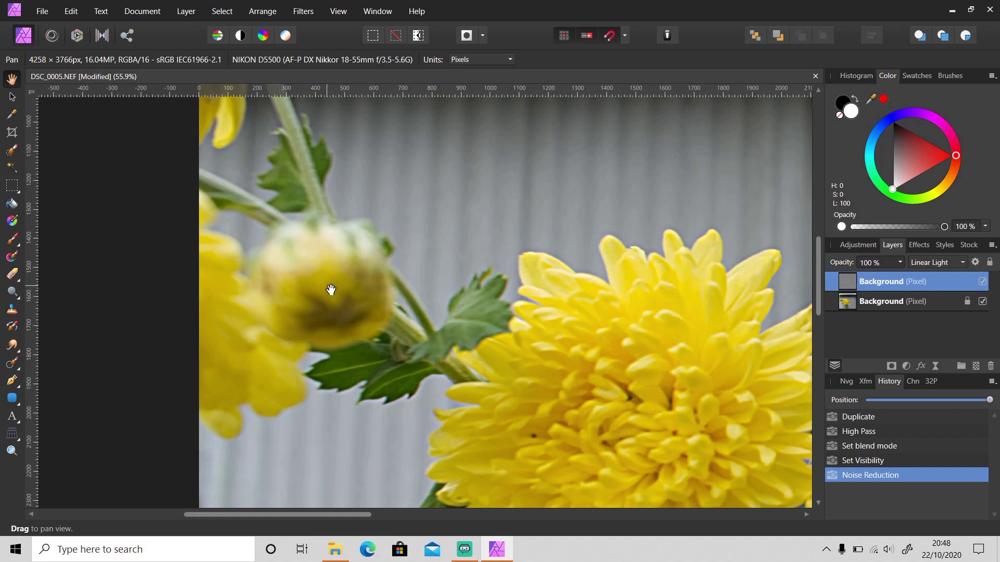
scroll(330, 290, "down", 3)
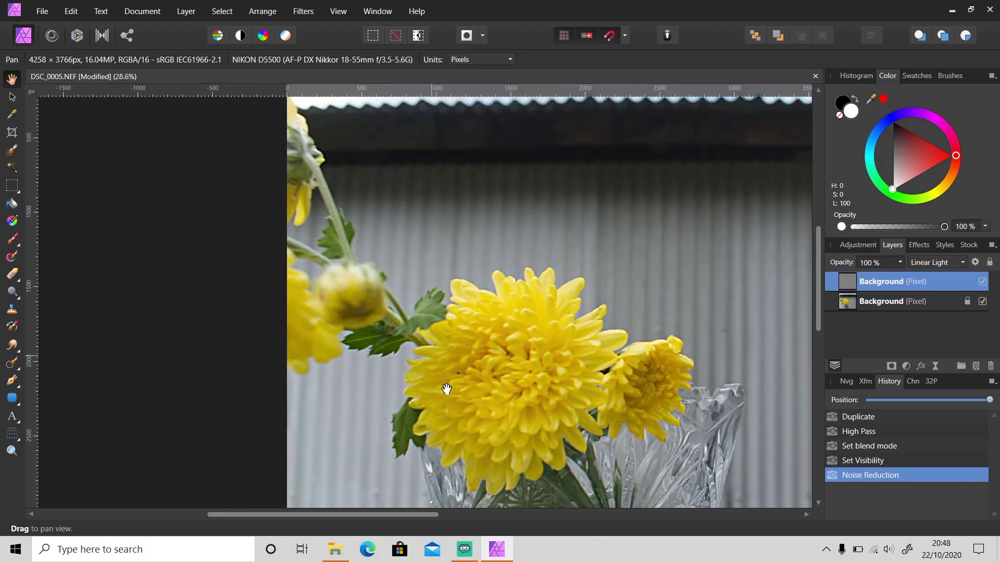
left_click_drag(406, 508, 486, 514)
scroll(528, 423, "down", 2)
scroll(501, 428, "down", 1)
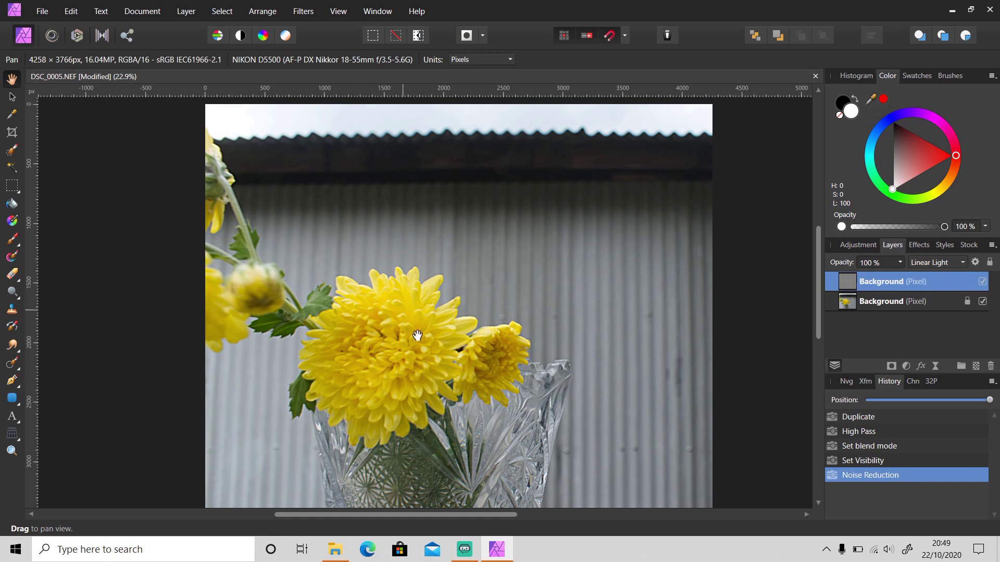
Add an inverted mask to the sharpening layer and set up a white 128 px round soft brush.
left_click(892, 366)
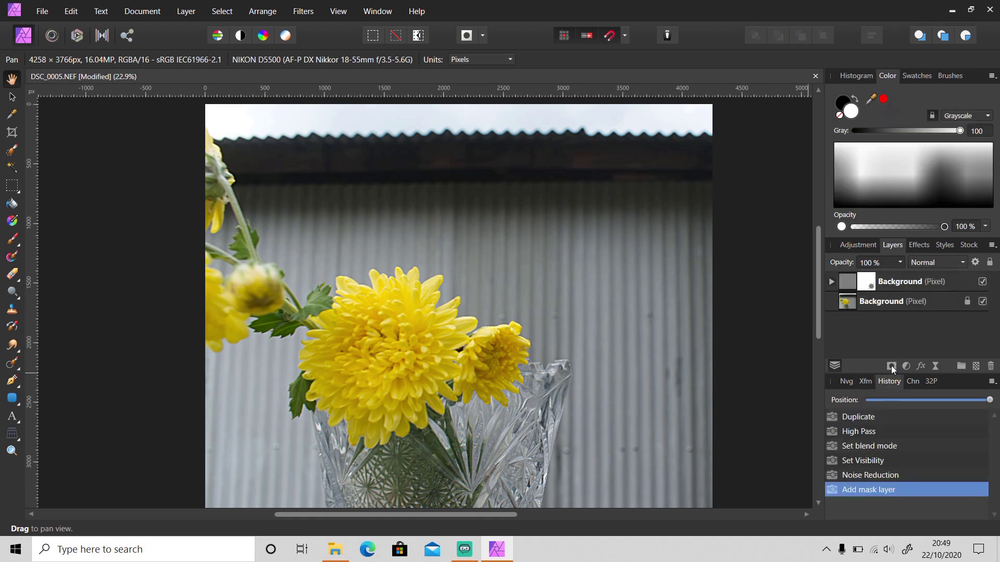
key("ctrl+i")
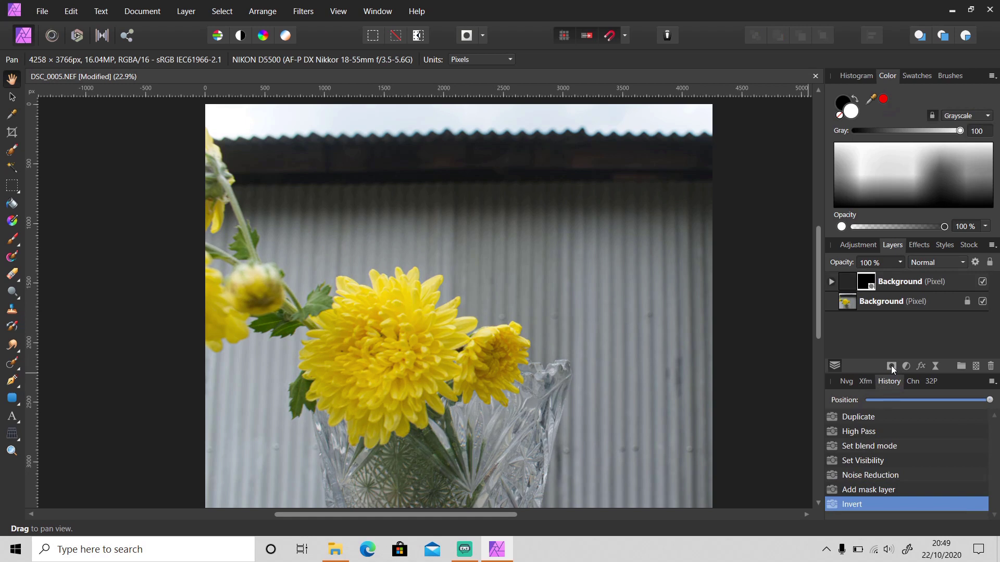
key("b")
key("x")
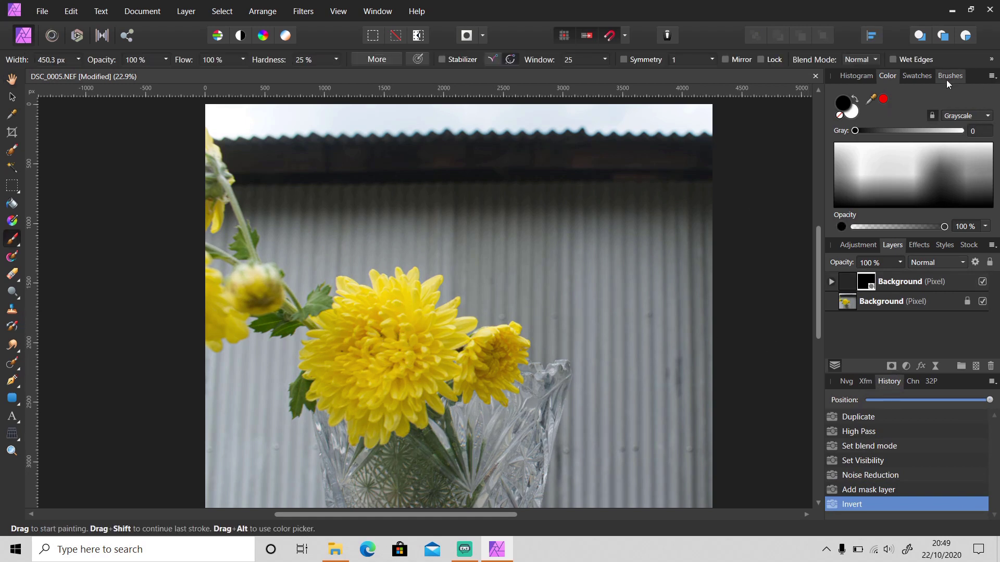
left_click(949, 76)
mouse_move(994, 125)
left_mouse_down()
mouse_move(995, 200)
mouse_move(993, 189)
left_mouse_up()
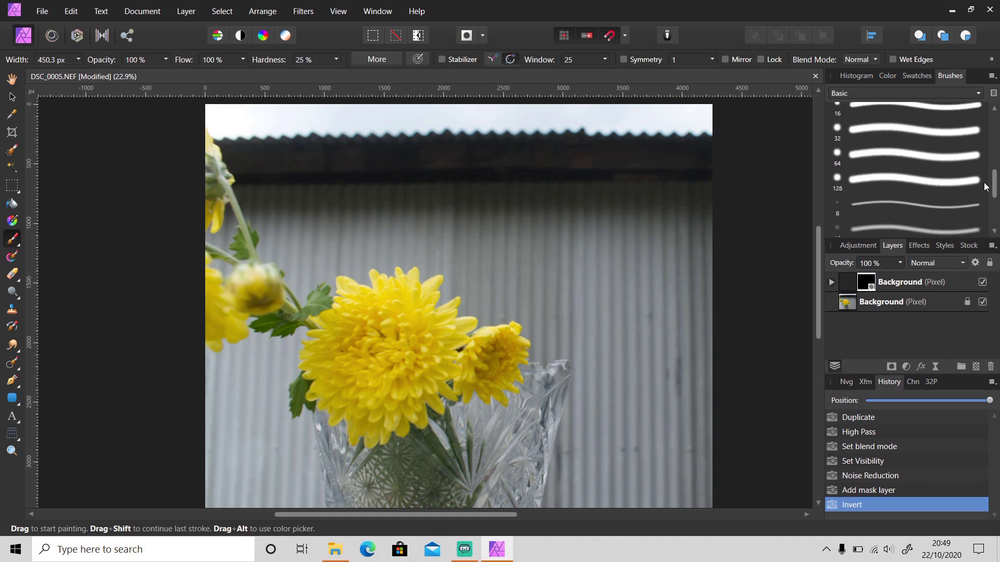
left_click(941, 186)
left_click(886, 77)
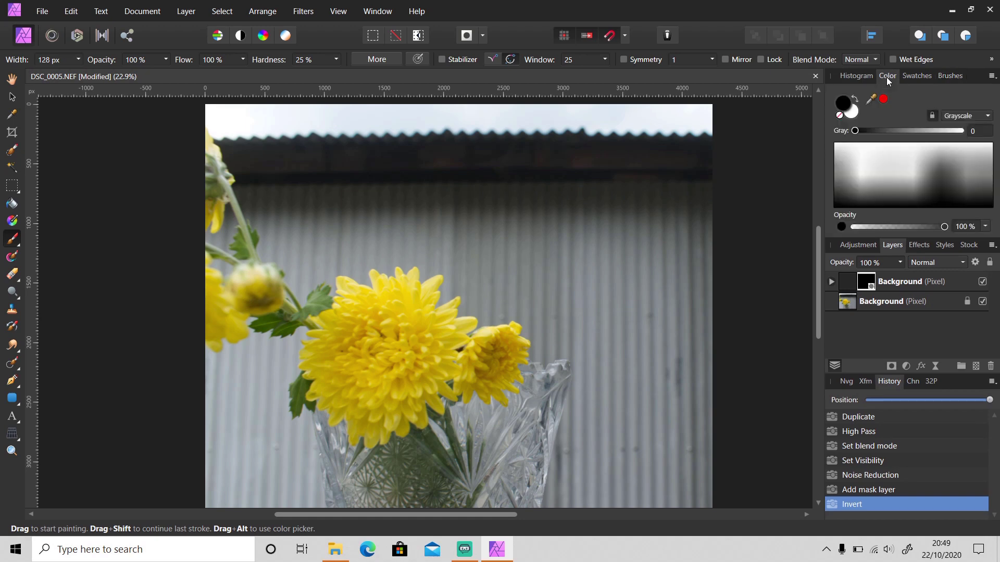
key("x")
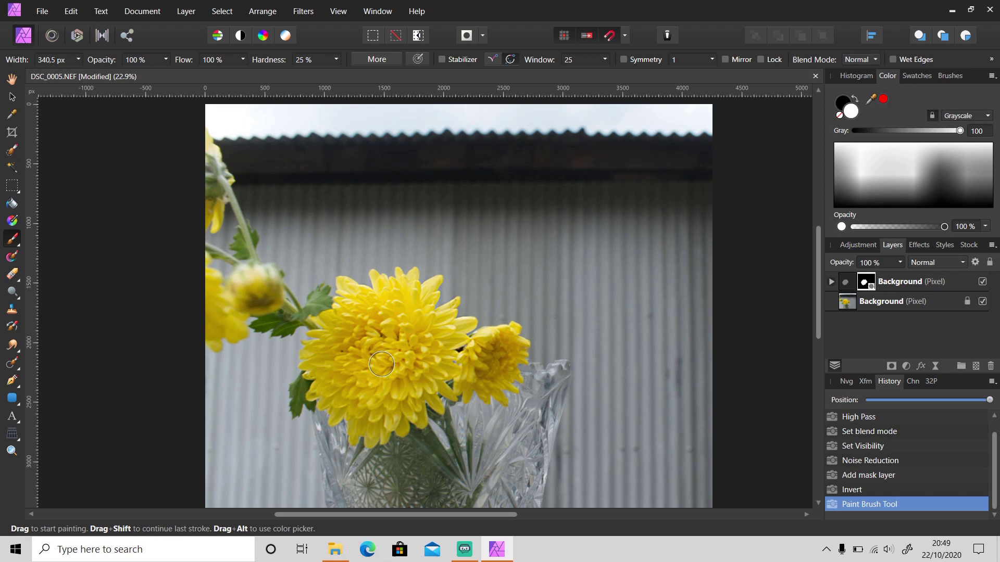
Select the base photo layer and enable Detail Refinement in the Develop persona's Details settings.
left_click(878, 303)
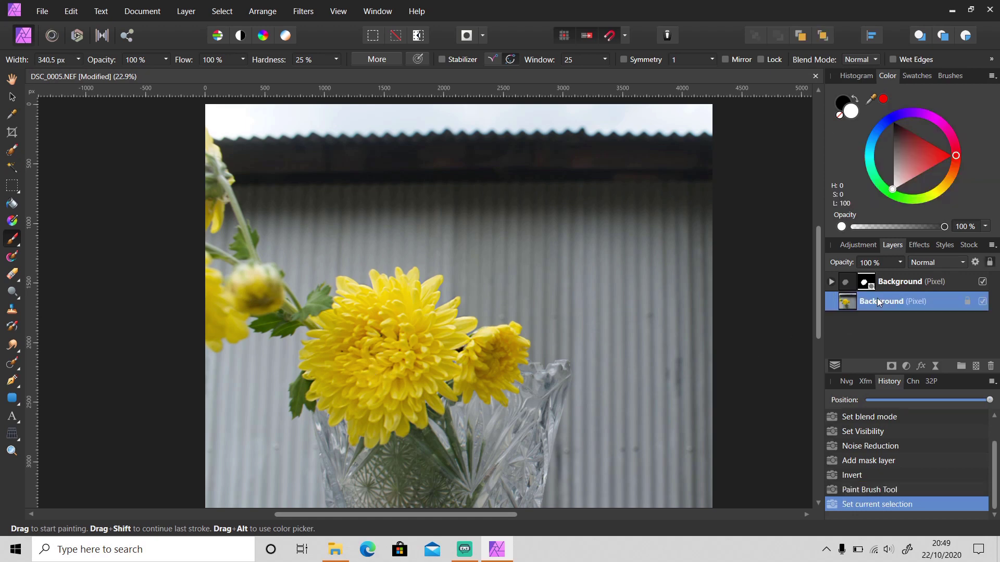
left_click(77, 36)
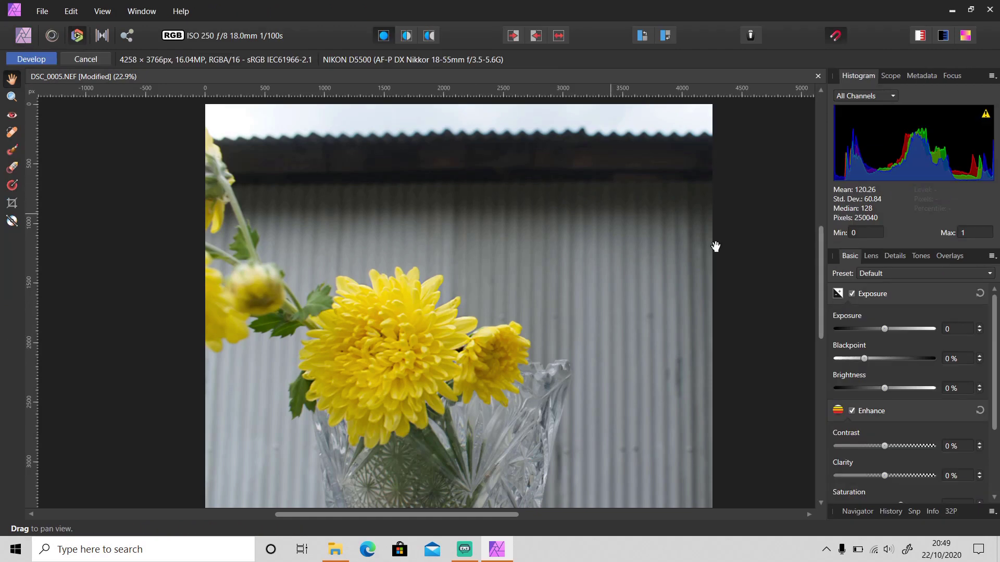
left_click(895, 257)
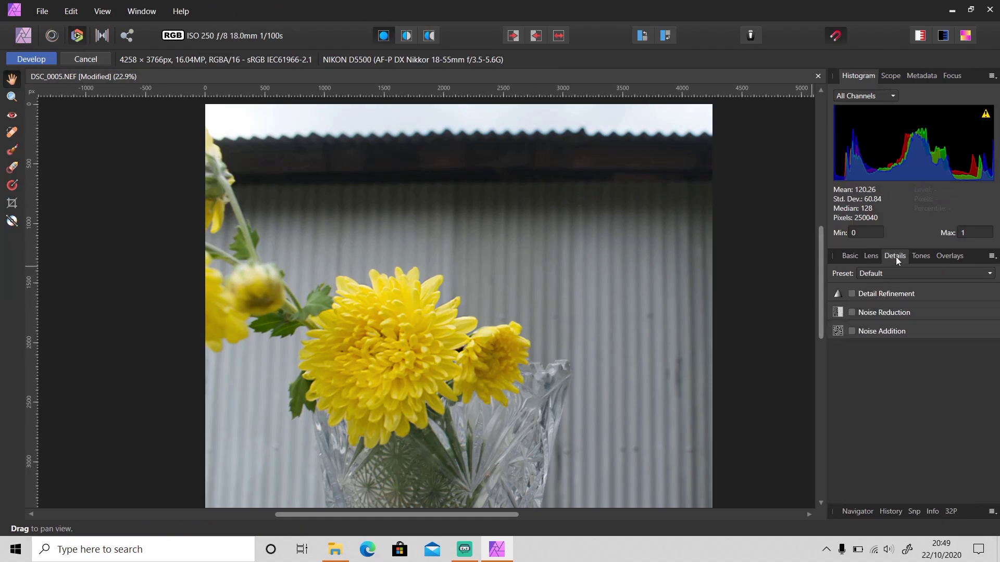
left_click(888, 294)
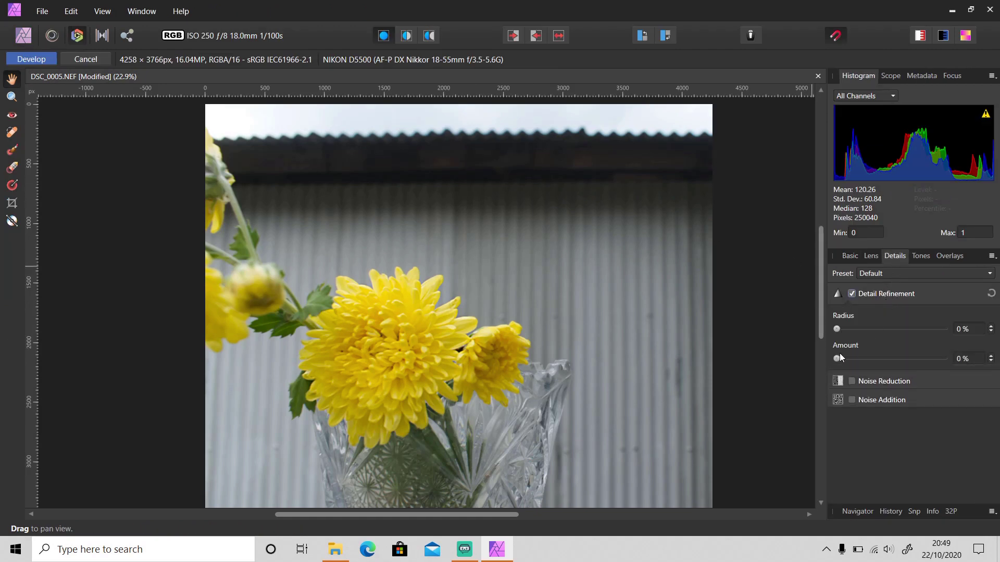
Set Detail Refinement amount and radius to 100%, comparing against a 0% radius.
left_click_drag(837, 359, 964, 364)
left_click_drag(843, 332, 949, 330)
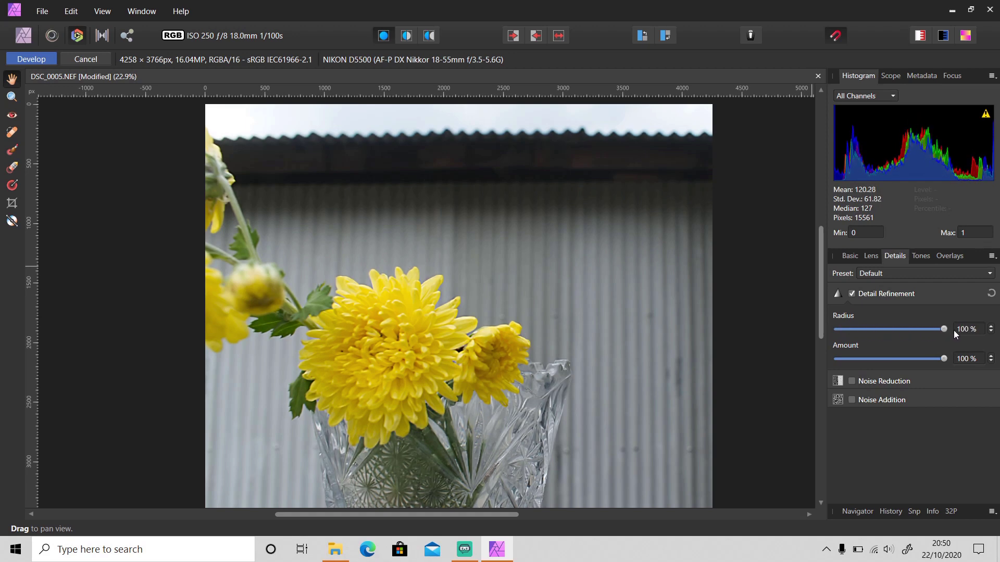
scroll(391, 354, "up", 6)
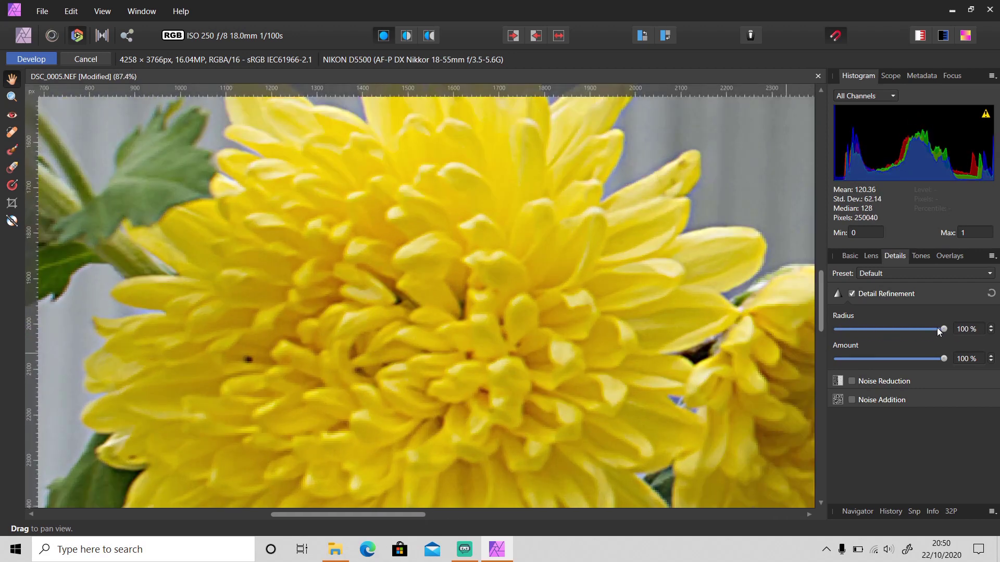
left_click_drag(941, 328, 767, 321)
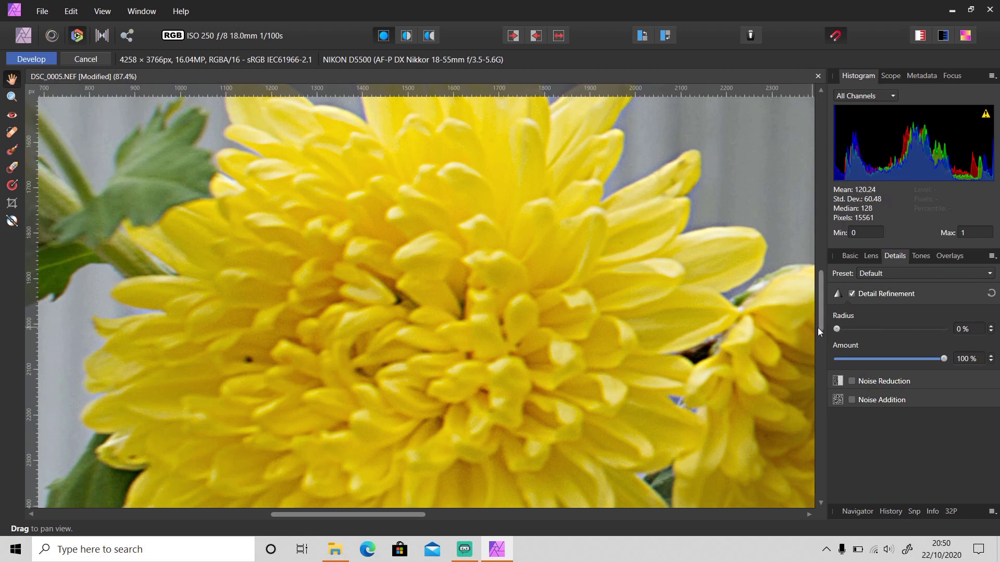
left_click_drag(836, 329, 997, 333)
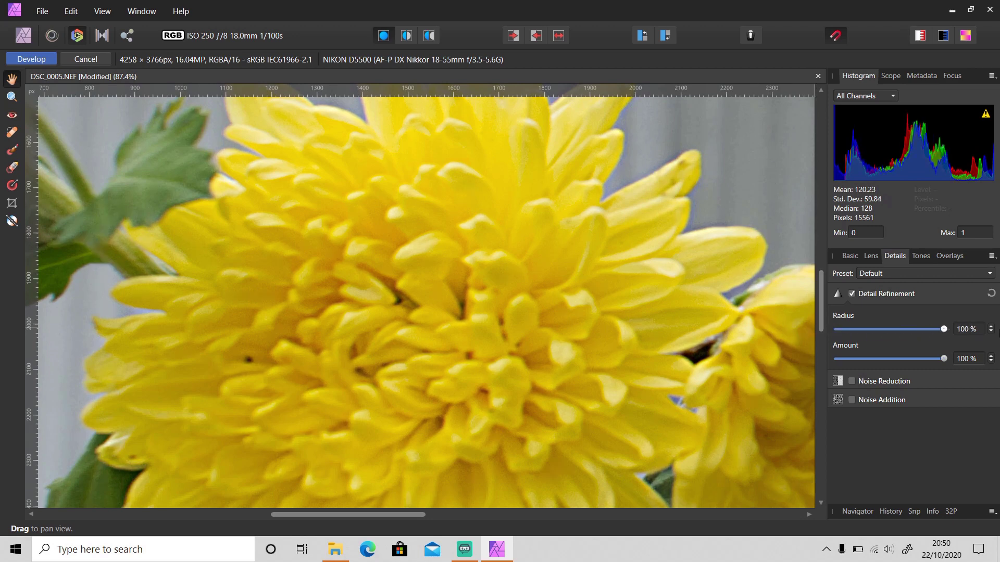
scroll(645, 335, "down", 5)
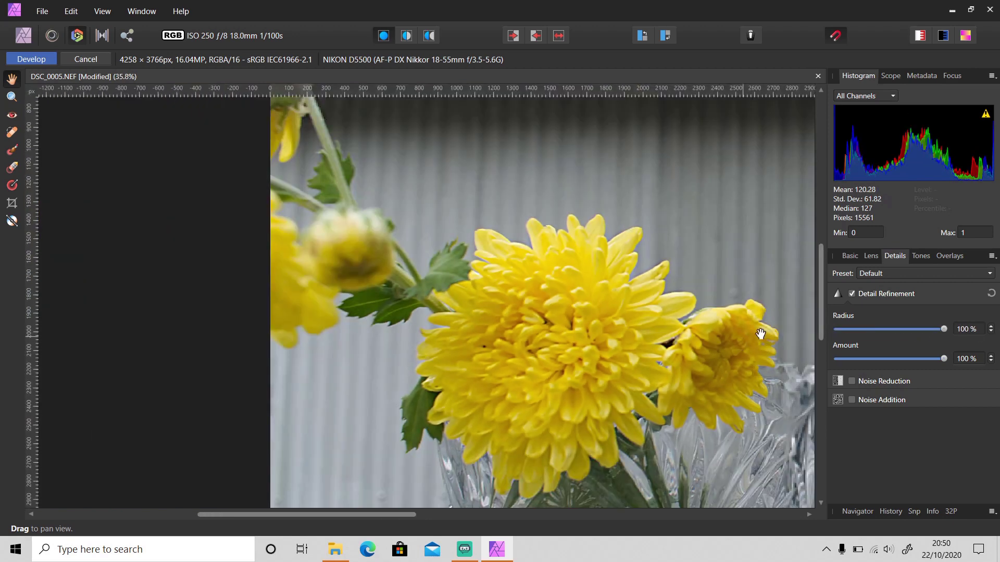
left_click_drag(944, 328, 984, 332)
left_click_drag(387, 514, 482, 514)
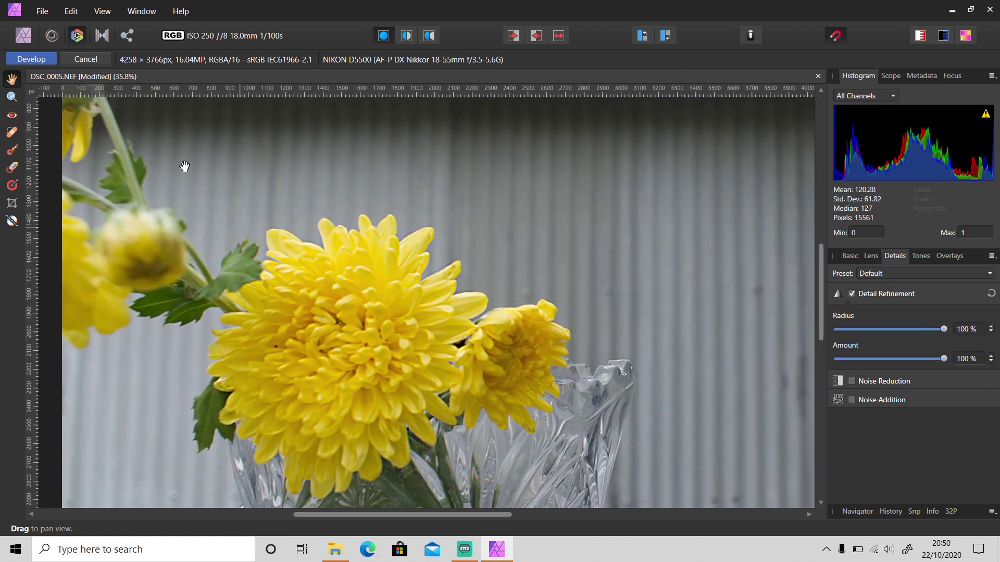
Cancel the Develop changes, select the top sharpening layer and zoom out.
left_click(77, 59)
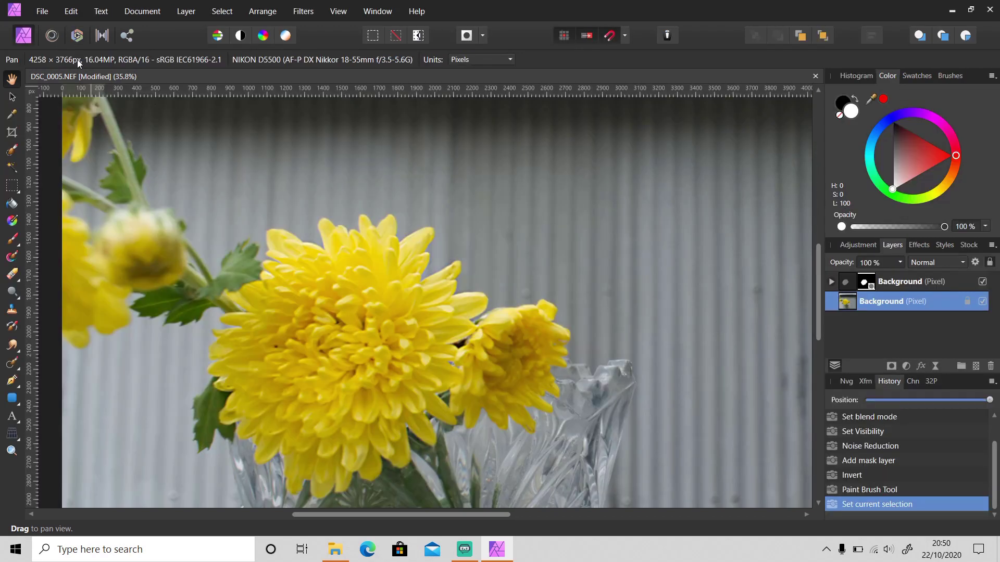
left_click(887, 285)
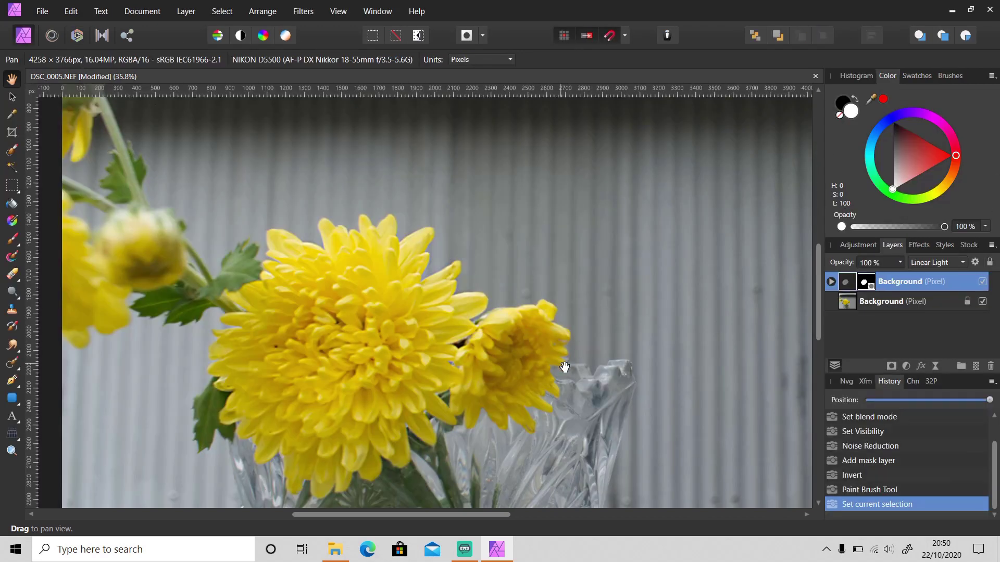
scroll(565, 364, "down", 4)
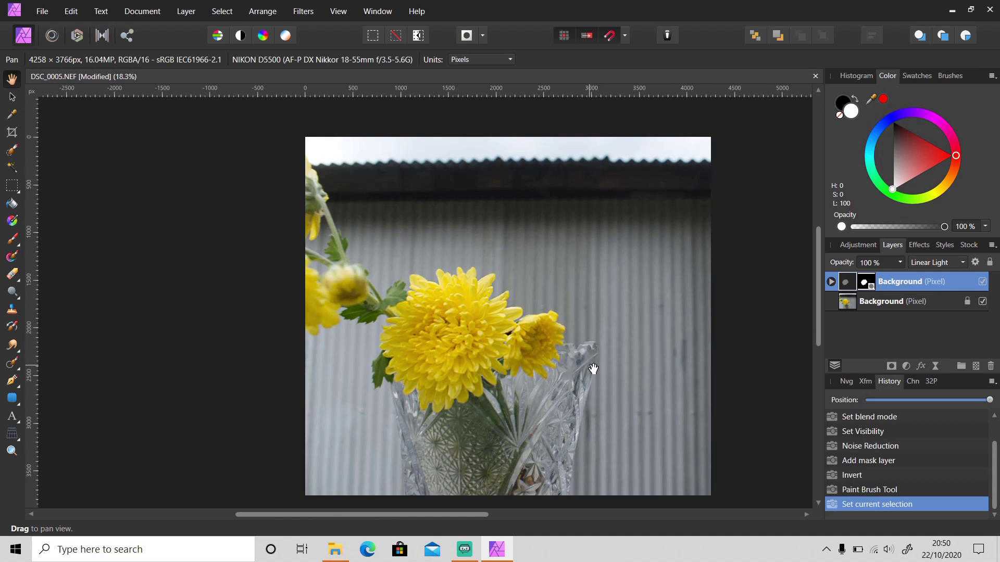